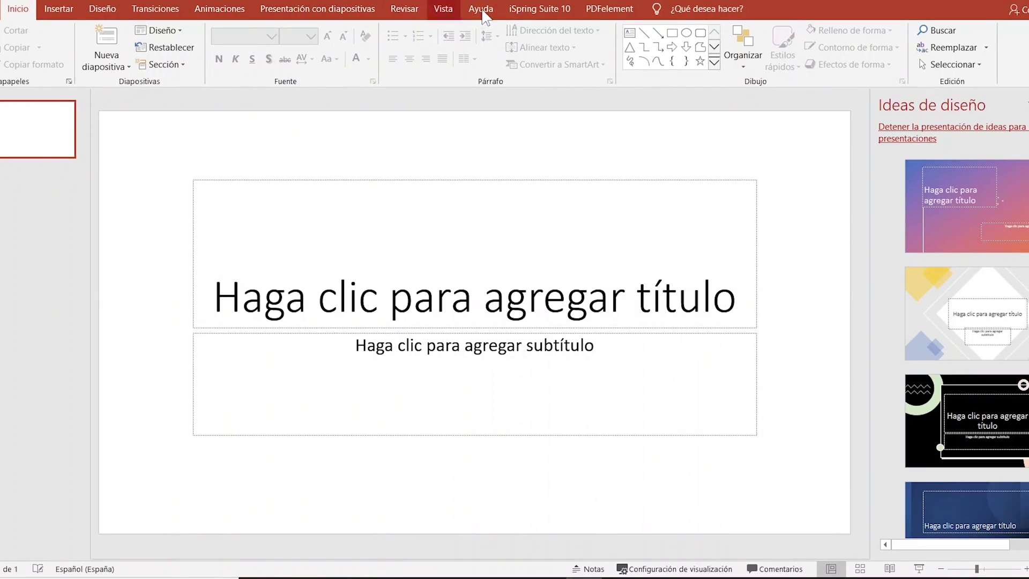
Show the iSpring Suite tools and browse quiz slides 2–4 before returning to the title slide.
{"action": "left_click", "coordinate": [537, 9]}
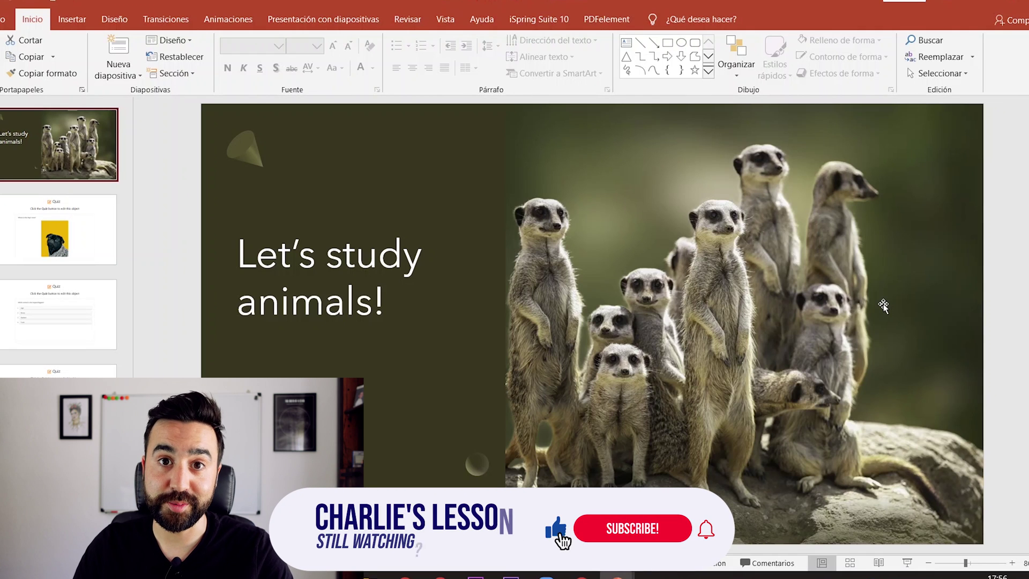
{"action": "left_click", "coordinate": [115, 239]}
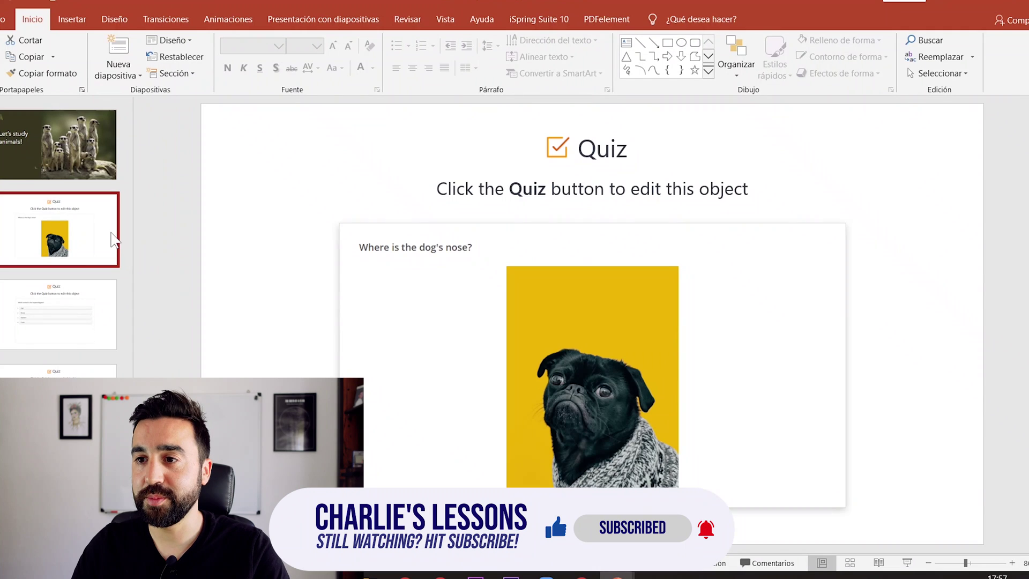
{"action": "left_click", "coordinate": [105, 327]}
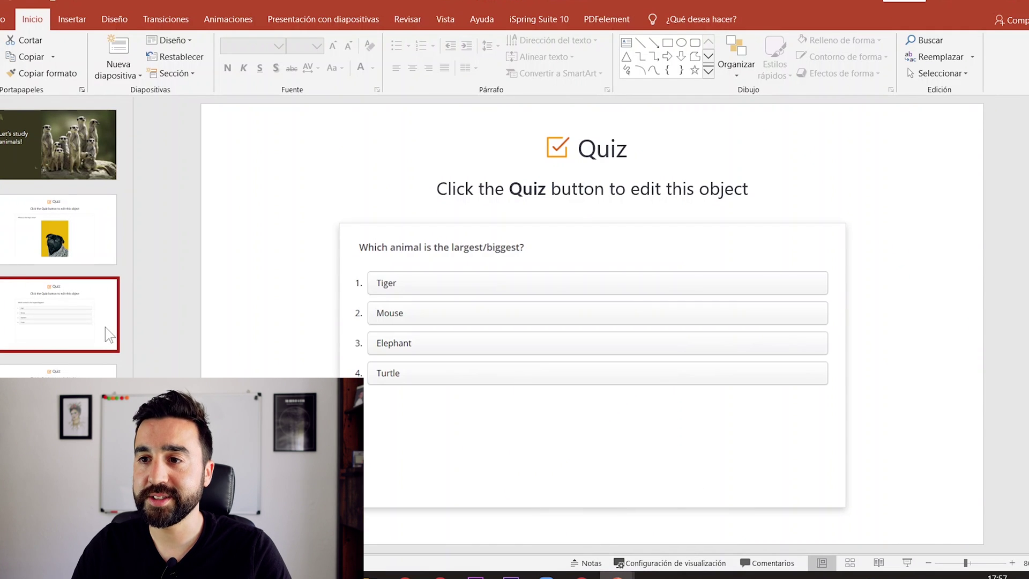
{"action": "left_click", "coordinate": [105, 397]}
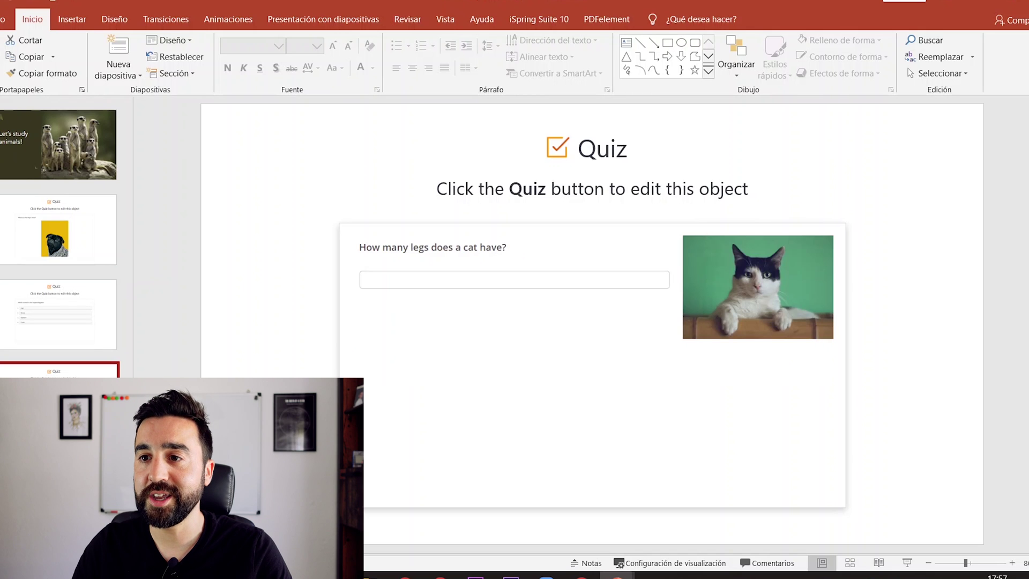
{"action": "left_click", "coordinate": [76, 158]}
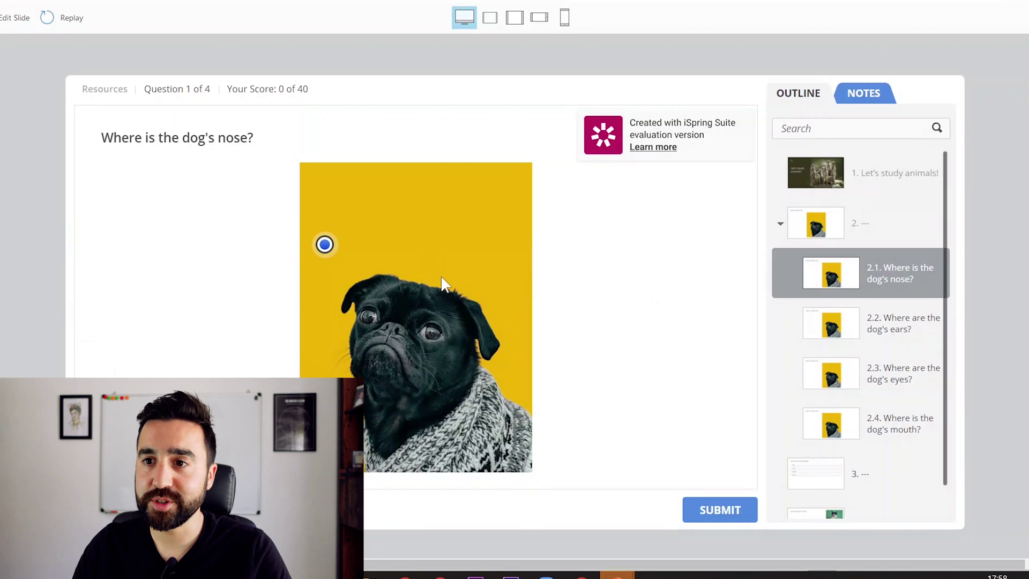
Launch the course preview and try hotspot marker positions on the dog picture.
{"action": "left_click", "coordinate": [444, 242]}
{"action": "left_click", "coordinate": [501, 309]}
{"action": "left_click", "coordinate": [461, 410]}
{"action": "left_click", "coordinate": [365, 241]}
{"action": "left_click", "coordinate": [446, 217]}
{"action": "left_click", "coordinate": [487, 309]}
{"action": "left_click", "coordinate": [370, 222]}
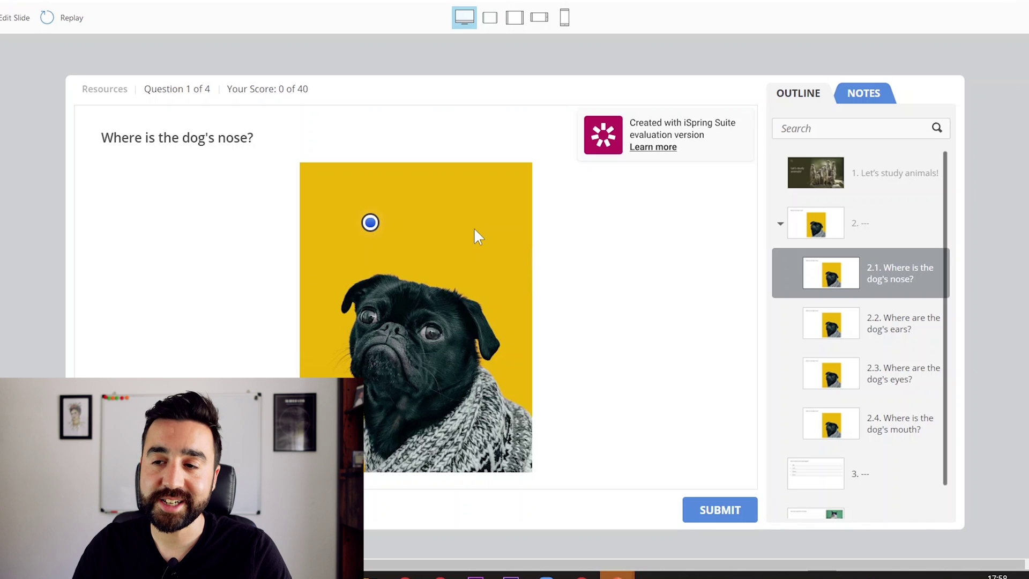
Place the hotspot marker on the dog's nose and submit the answer.
{"action": "left_click", "coordinate": [480, 269]}
{"action": "left_click", "coordinate": [496, 341]}
{"action": "left_click", "coordinate": [485, 400]}
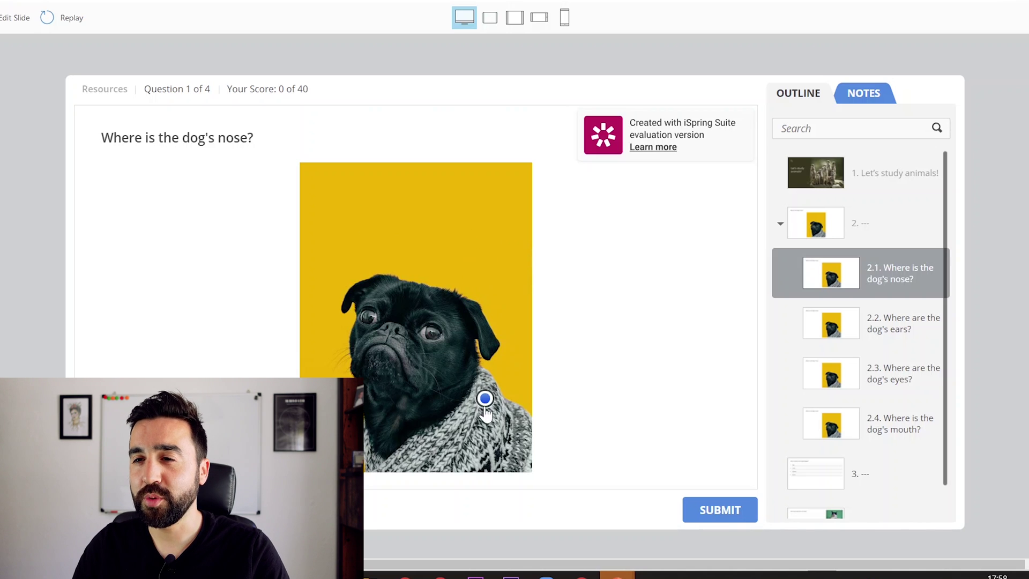
{"action": "left_click", "coordinate": [387, 371]}
{"action": "left_click", "coordinate": [349, 266]}
{"action": "left_click", "coordinate": [393, 328]}
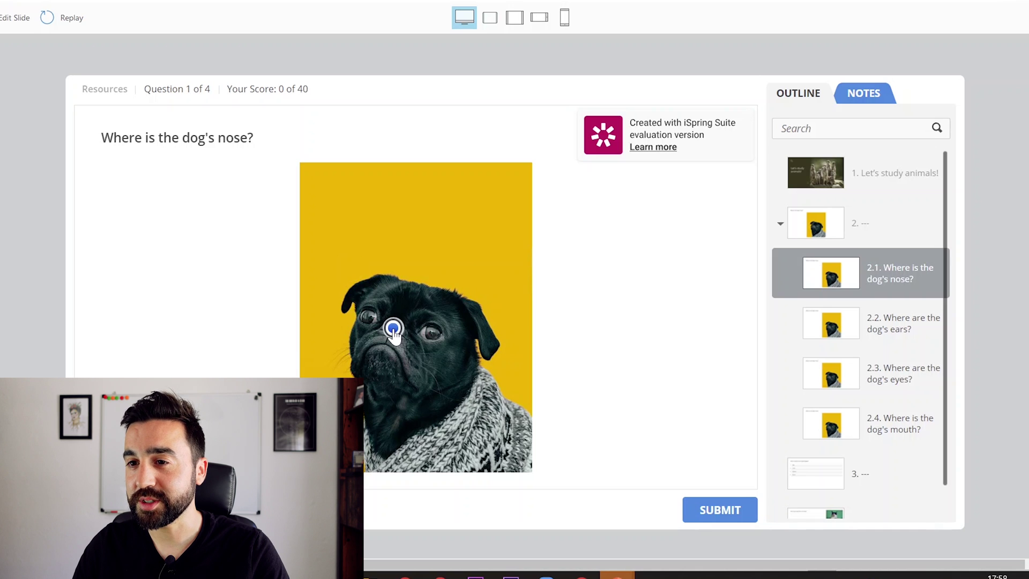
{"action": "left_click", "coordinate": [704, 517]}
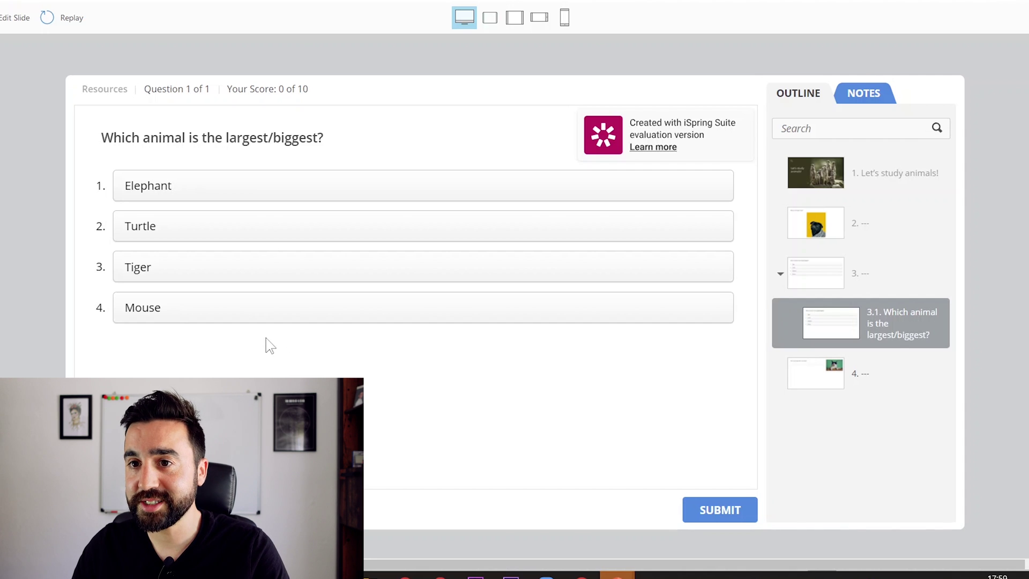
Rank the animals largest to smallest with Turtle lower, submit, and answer 4 for the cat's legs.
{"action": "left_click_drag", "start_coordinate": [241, 227], "coordinate": [220, 307]}
{"action": "left_click", "coordinate": [724, 513]}
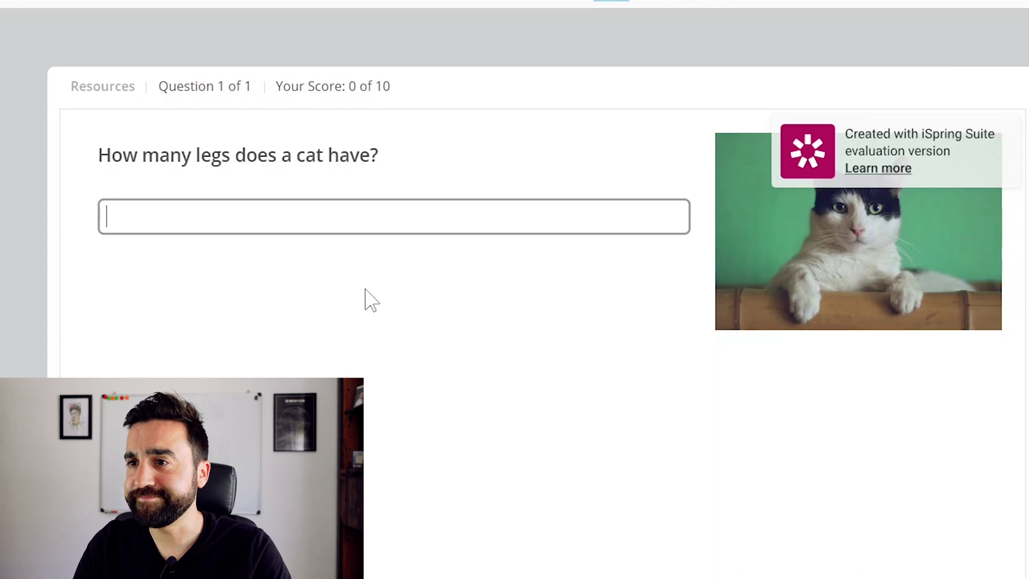
{"action": "type", "text": "4"}
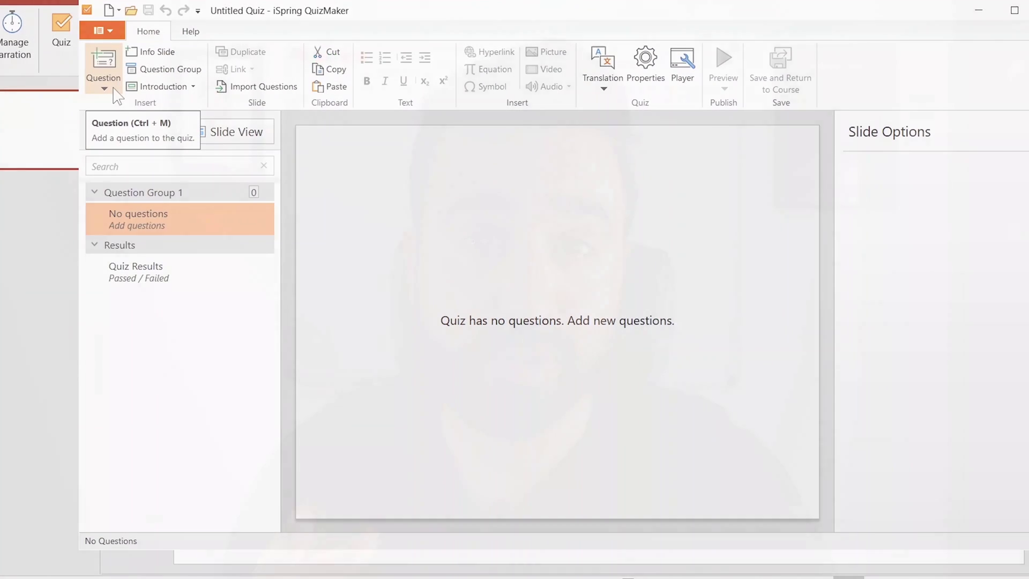
Show the Question dropdown gallery of question types for the Untitled Quiz.
{"action": "left_click", "coordinate": [113, 91]}
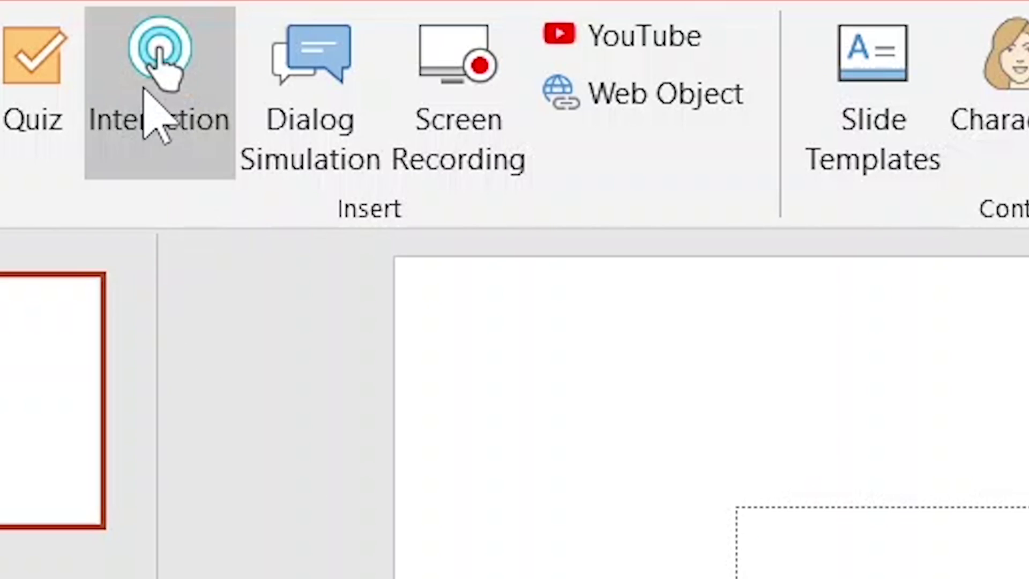
Start a new interaction and scroll through the Process, Annotation, Hierarchy and Catalog types.
{"action": "left_click", "coordinate": [154, 67]}
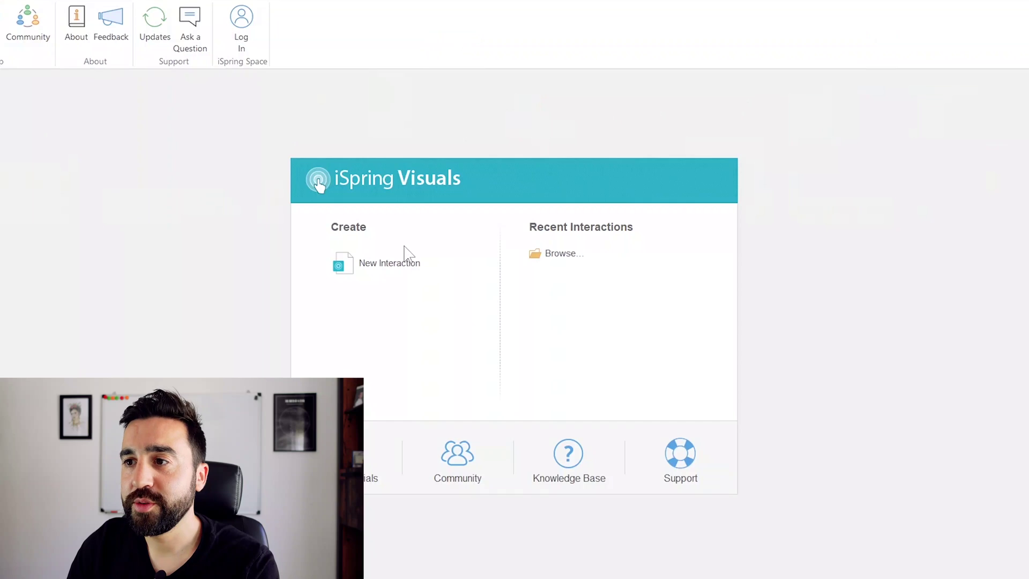
{"action": "left_click", "coordinate": [403, 262]}
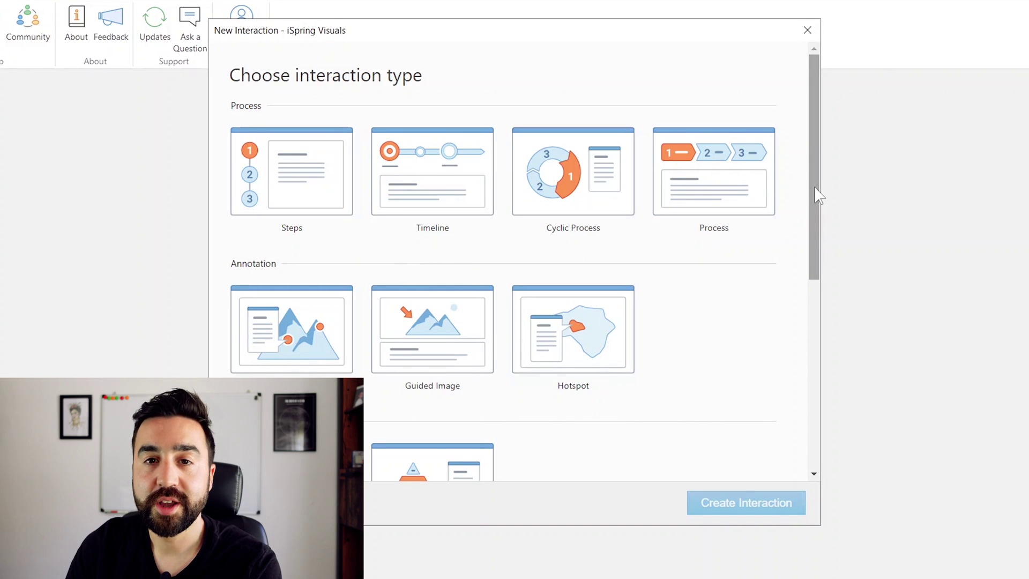
{"action": "left_click", "coordinate": [813, 190]}
{"action": "left_click_drag", "start_coordinate": [814, 189], "coordinate": [819, 412]}
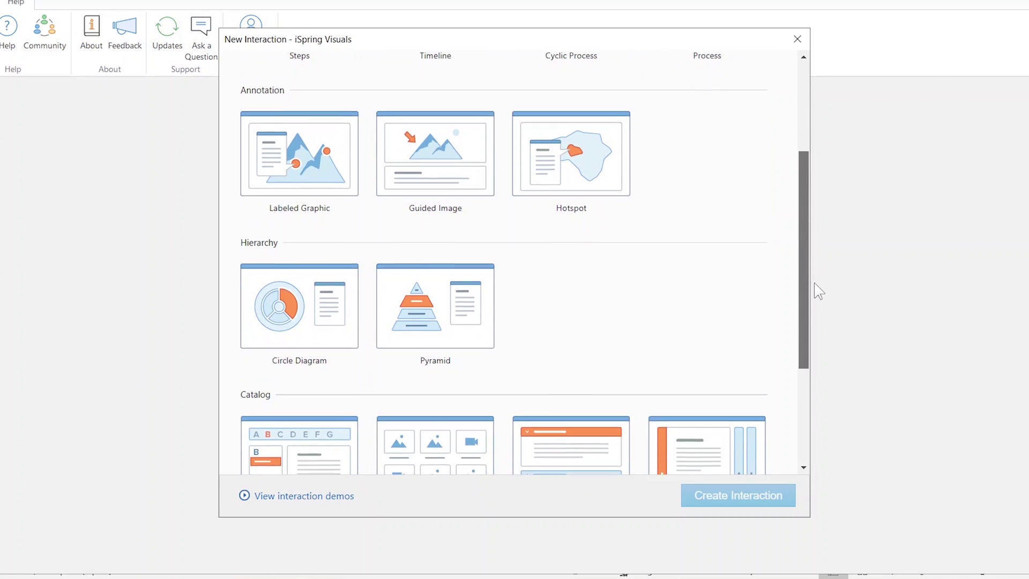
{"action": "scroll", "coordinate": [663, 427], "scroll_direction": "up", "scroll_amount": 15}
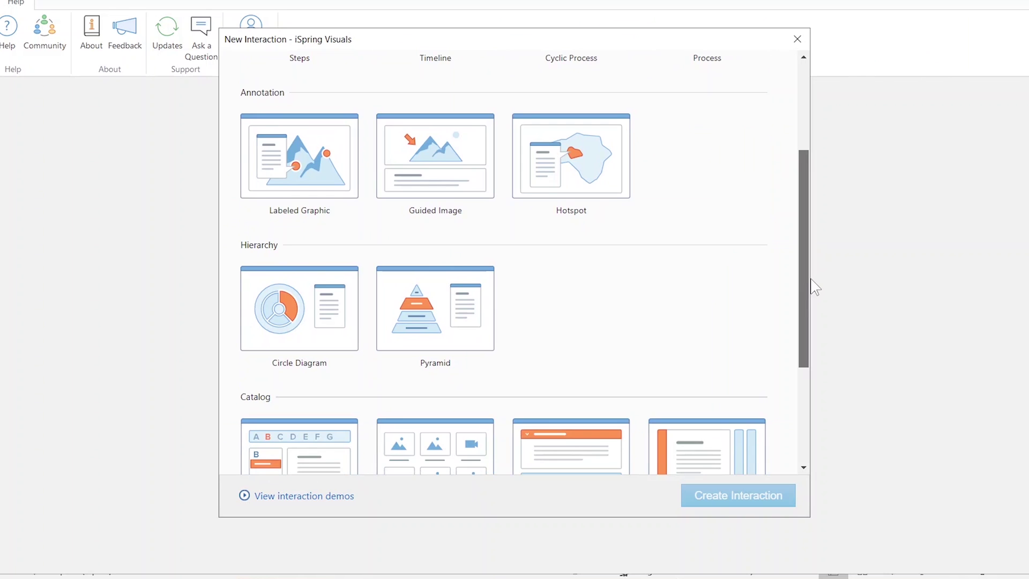
{"action": "left_click_drag", "start_coordinate": [810, 285], "coordinate": [822, 323]}
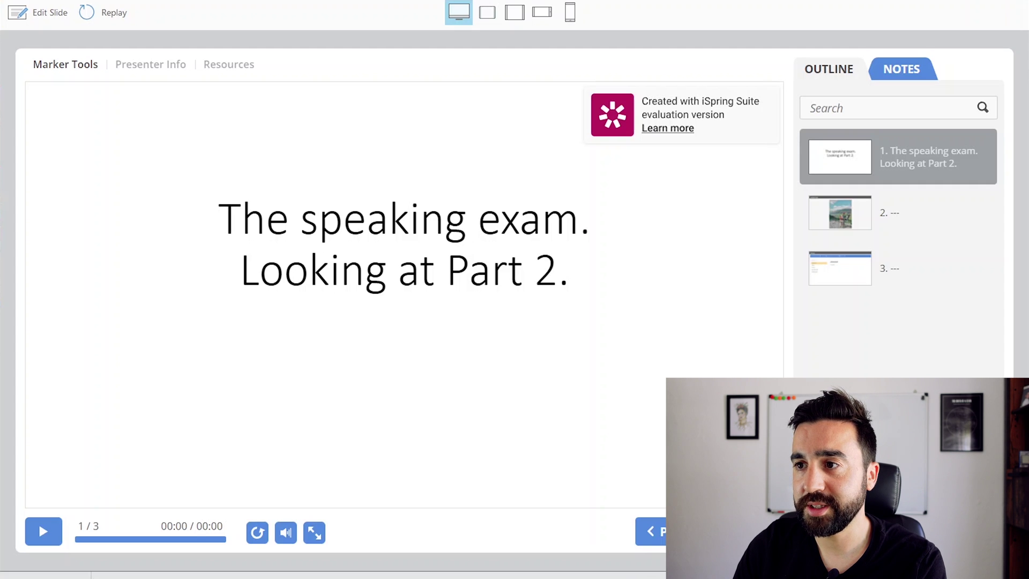
Go to the hiking photo slide and reveal the sky and background phrase cards.
{"action": "key", "text": "Right"}
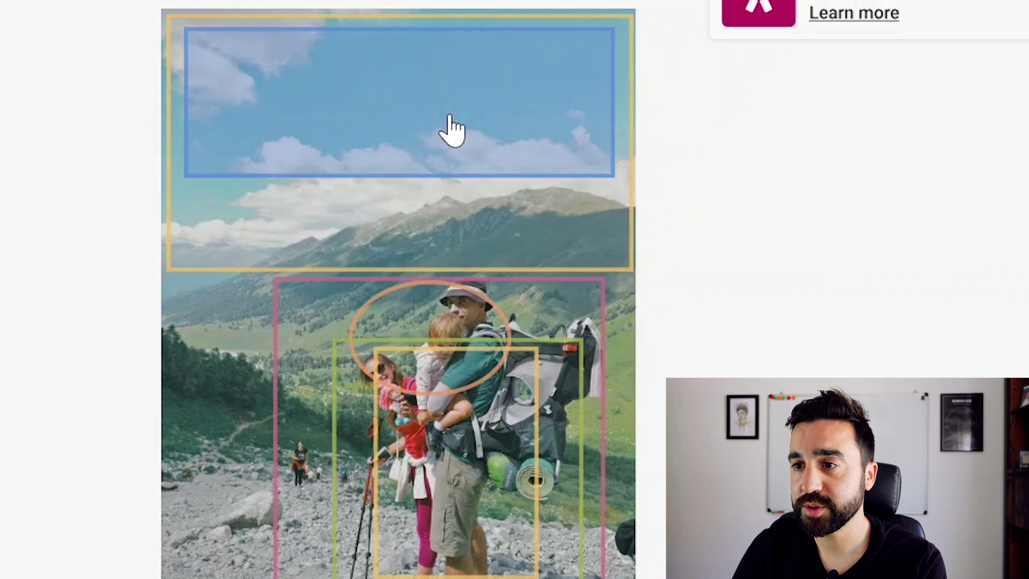
{"action": "left_click", "coordinate": [422, 111]}
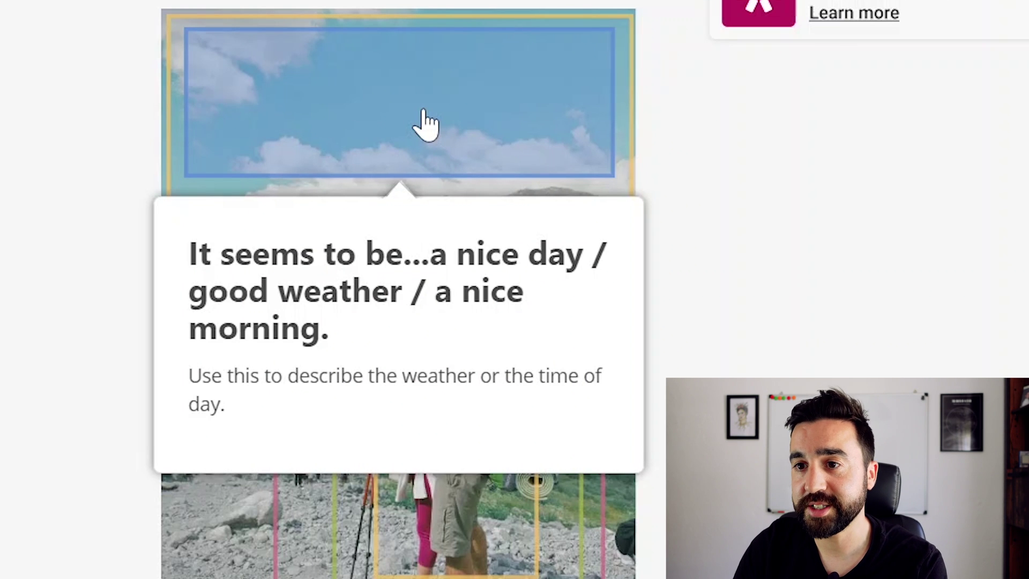
{"action": "left_click", "coordinate": [177, 138]}
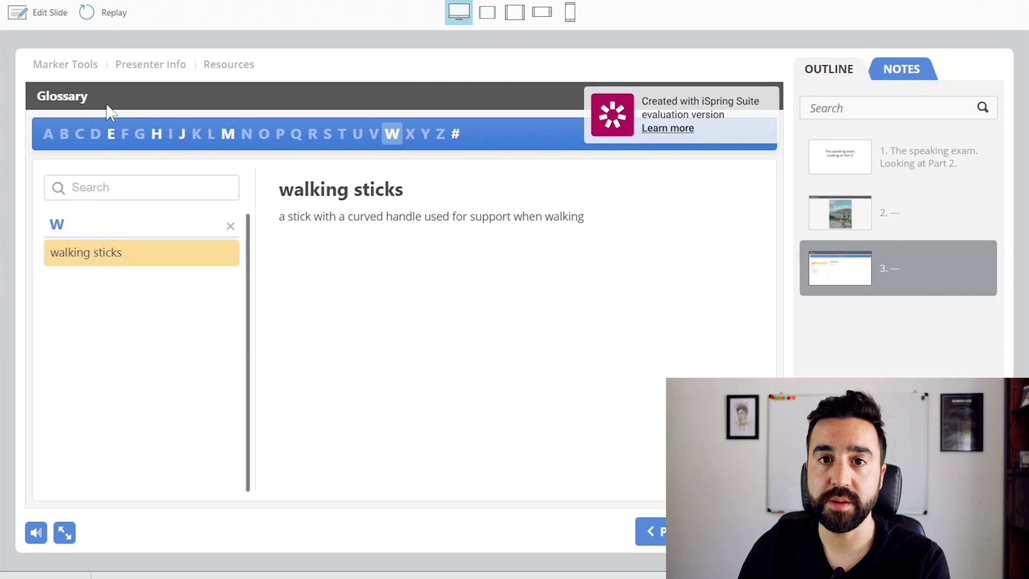
Look up glossary letters J, W, M and H: Jumper, walking sticks, Mountain peak, Hiking.
{"action": "left_click", "coordinate": [178, 143]}
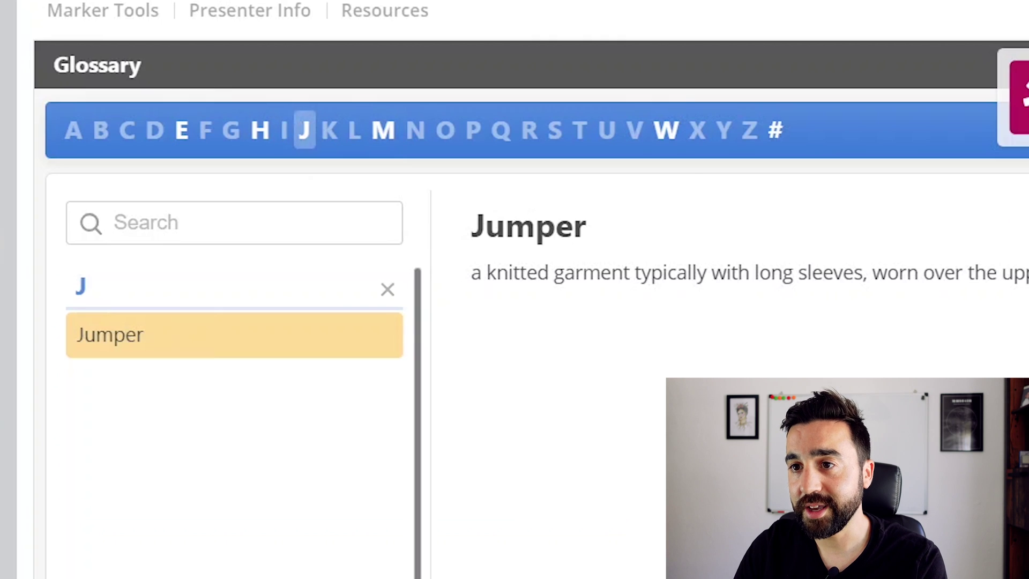
{"action": "left_click", "coordinate": [666, 136]}
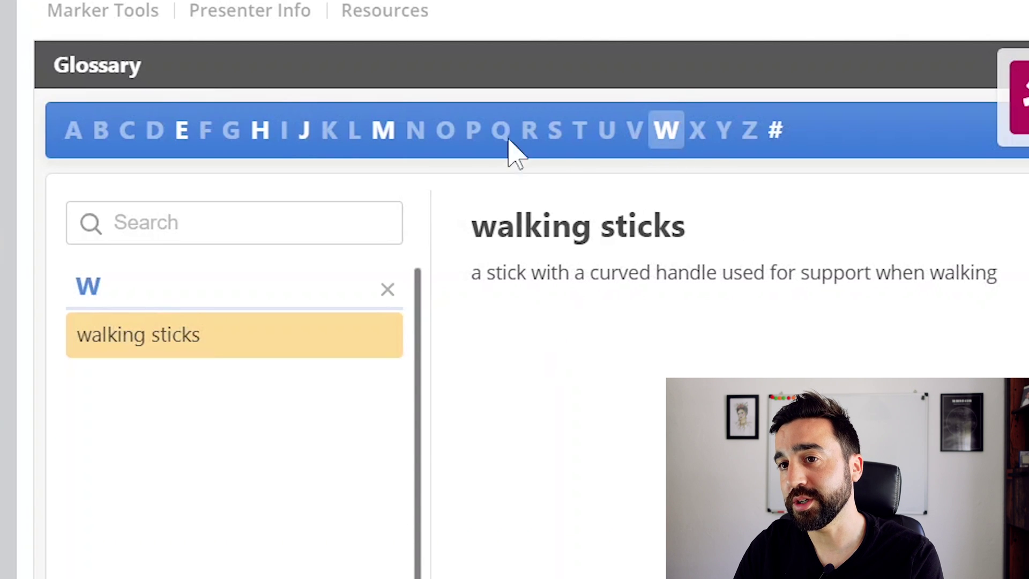
{"action": "left_click", "coordinate": [381, 131]}
{"action": "left_click", "coordinate": [262, 136]}
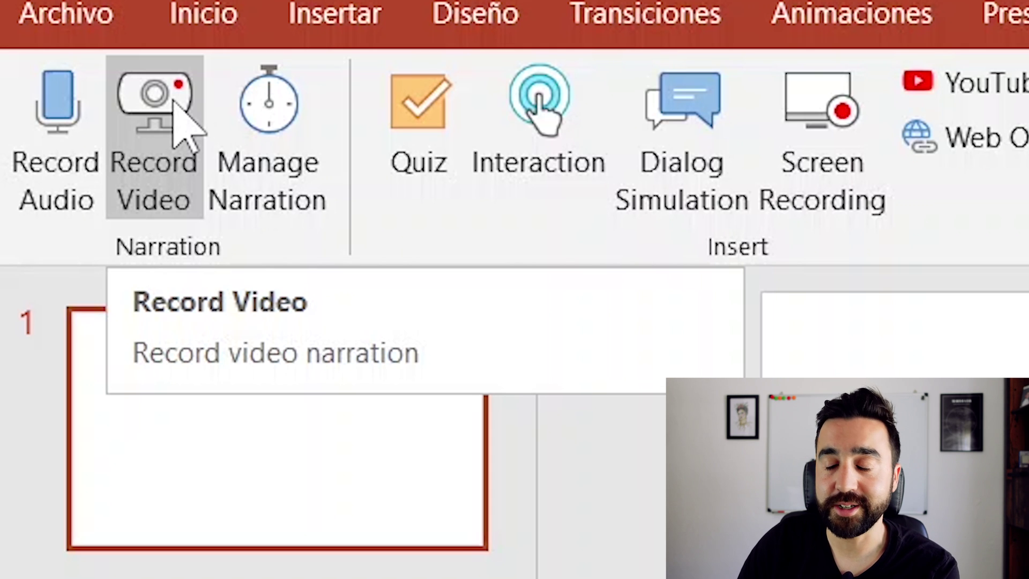
Open the webcam video narration recorder for slide 1 and start recording.
{"action": "left_click", "coordinate": [174, 102]}
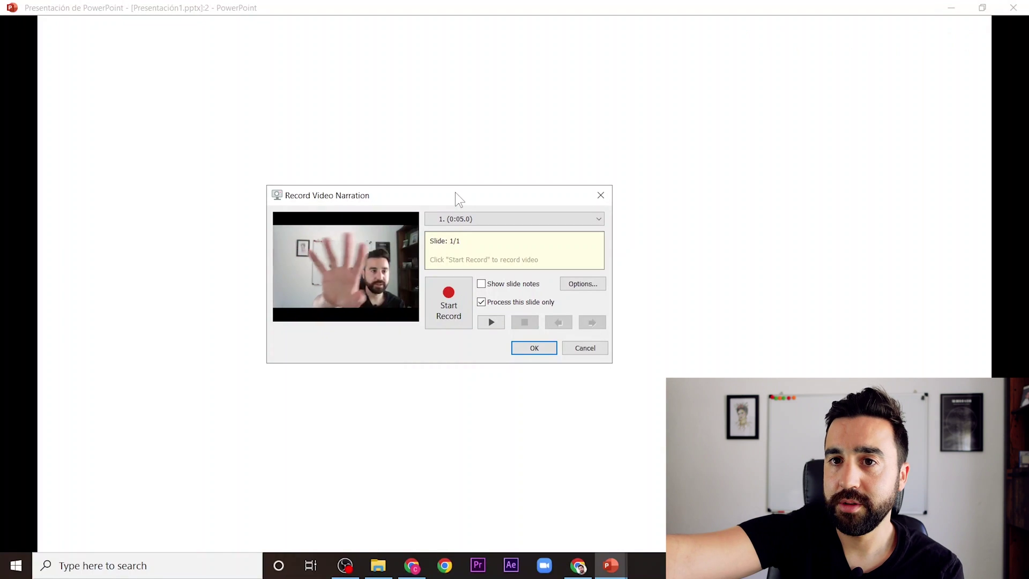
{"action": "left_click", "coordinate": [456, 315]}
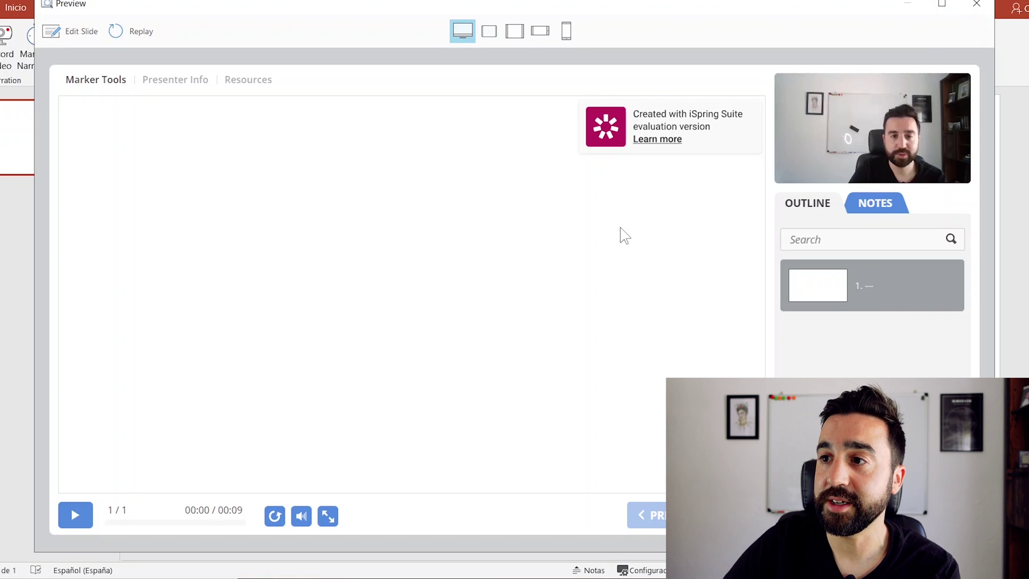
Swap the presenter video to the main view and back, then pause the preview.
{"action": "mouse_move", "coordinate": [812, 142]}
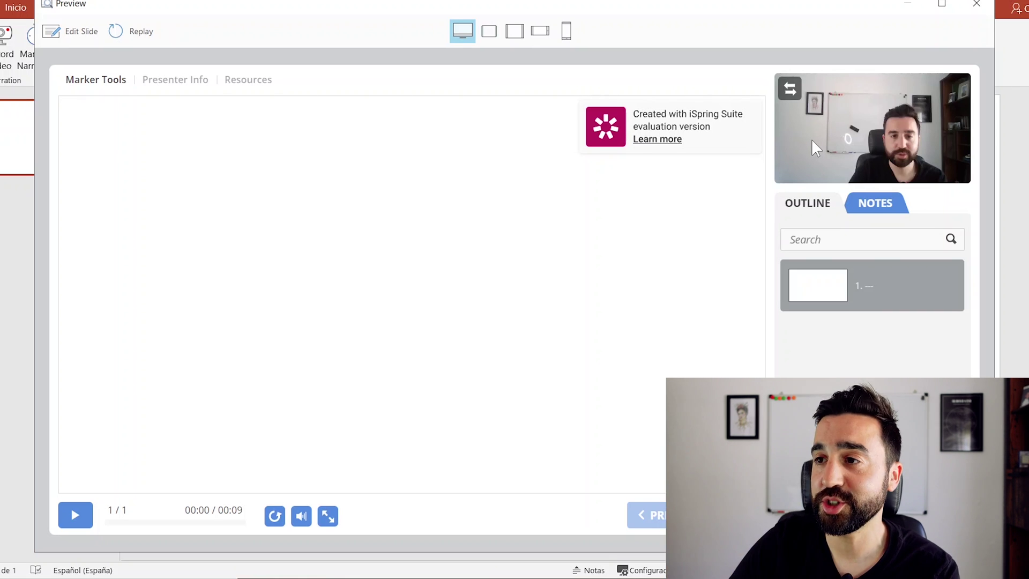
{"action": "left_click", "coordinate": [789, 89]}
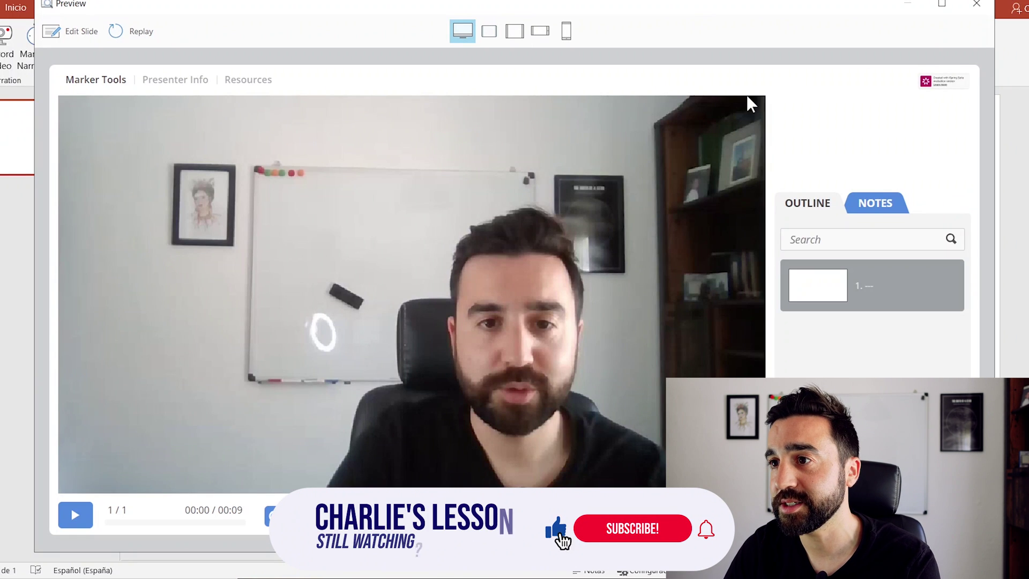
{"action": "left_click", "coordinate": [789, 89]}
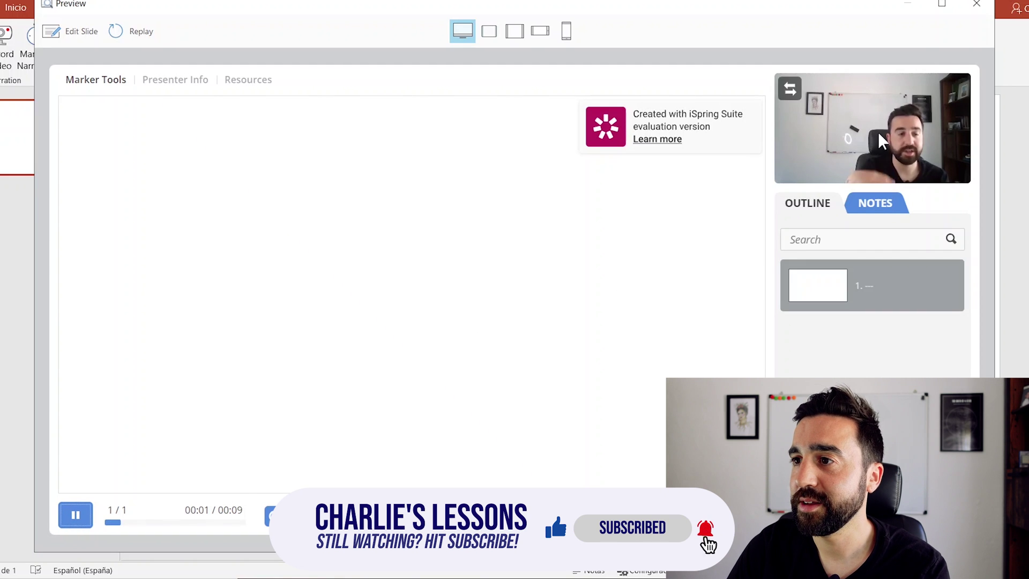
{"action": "left_click", "coordinate": [76, 516]}
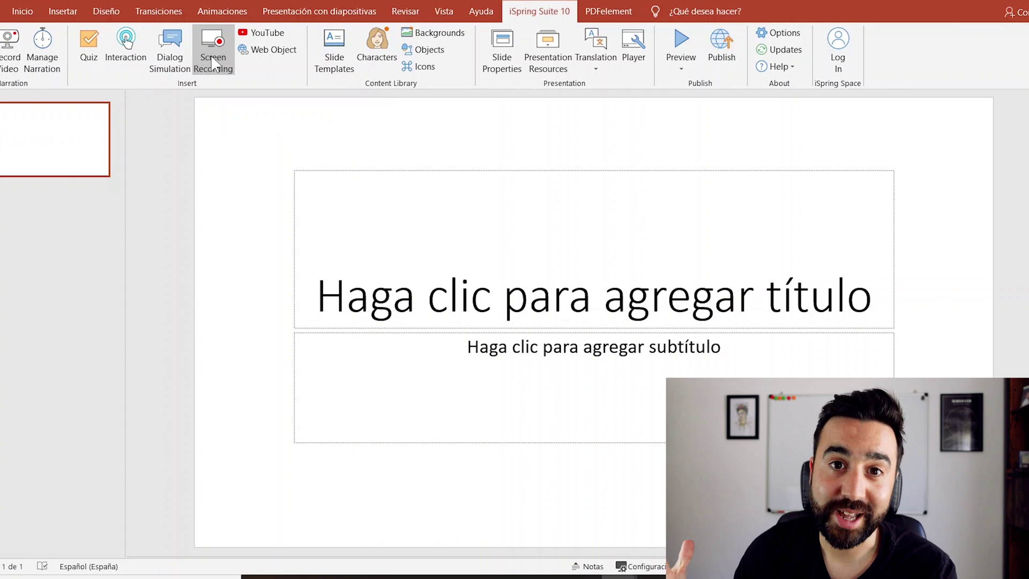
{"action": "left_click", "coordinate": [212, 55]}
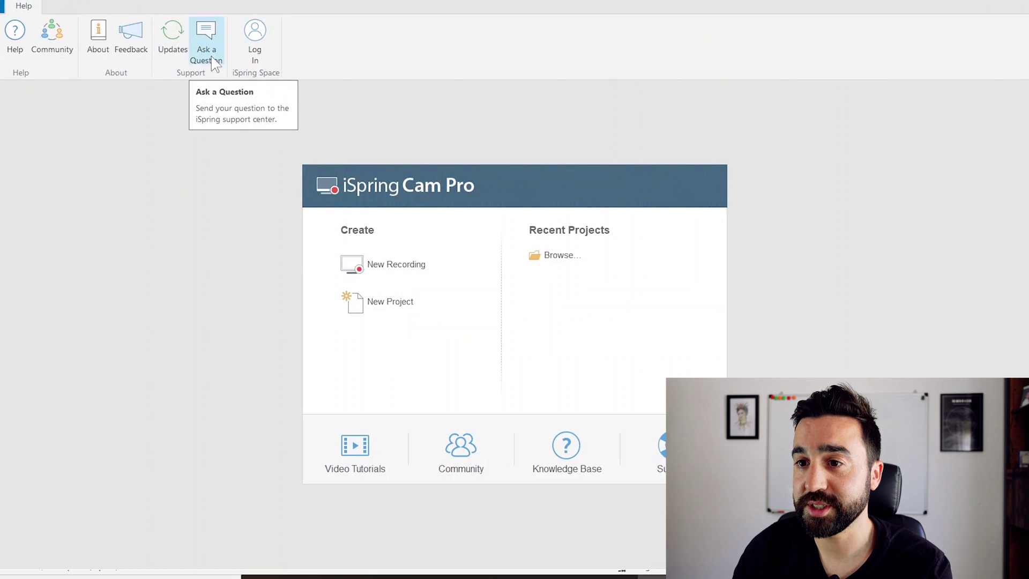
{"action": "left_click", "coordinate": [407, 268]}
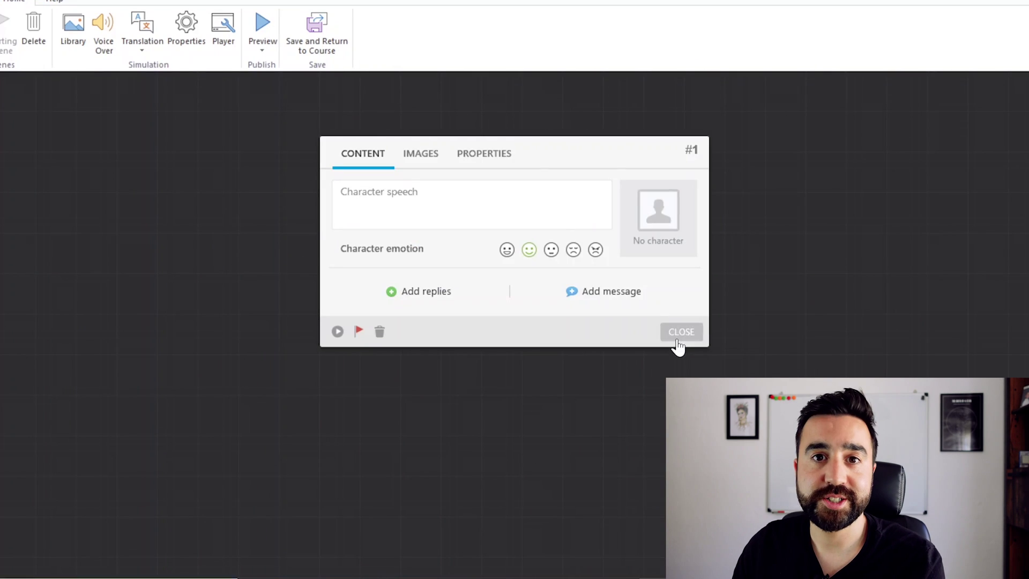
Close the message editor and pick the man on the phone as scene #1's character.
{"action": "left_click", "coordinate": [678, 333]}
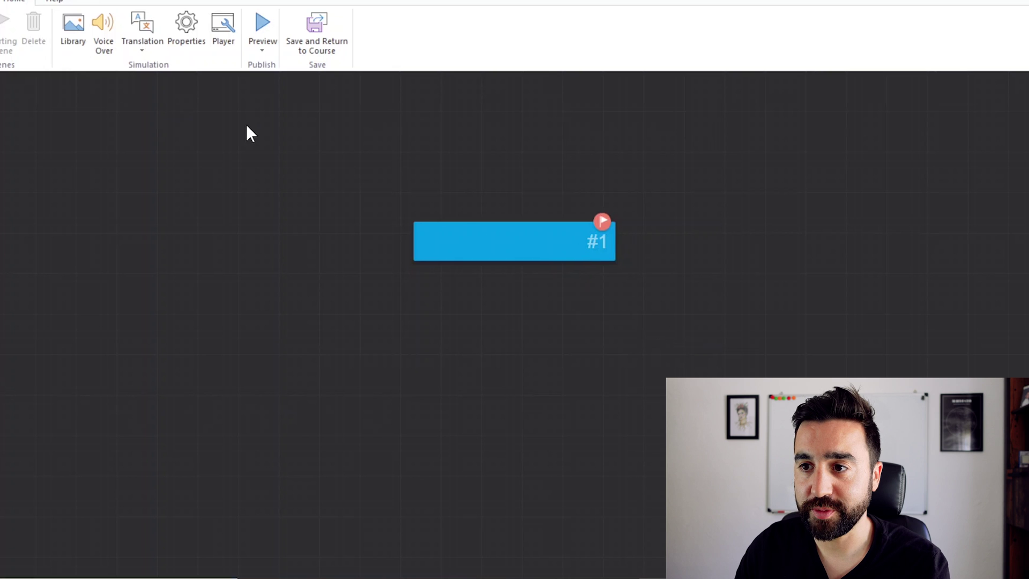
{"action": "left_click", "coordinate": [537, 255]}
{"action": "left_click", "coordinate": [421, 153]}
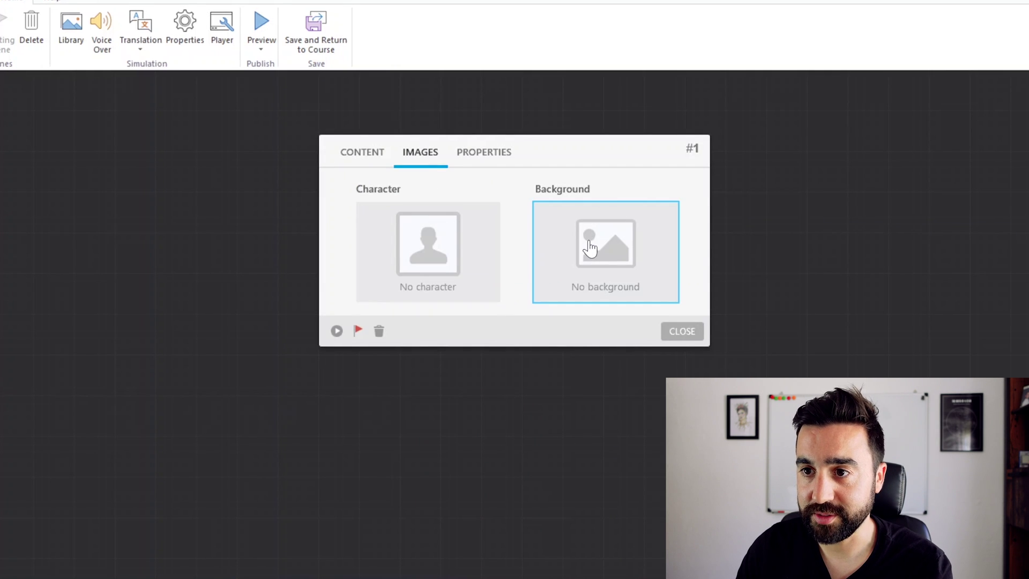
{"action": "left_click", "coordinate": [443, 260]}
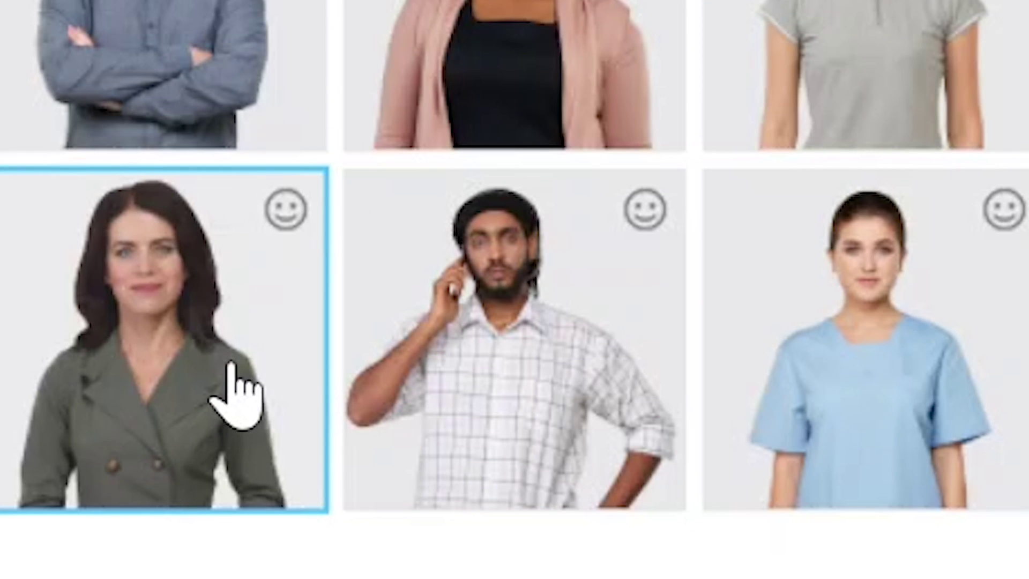
{"action": "left_click", "coordinate": [567, 370]}
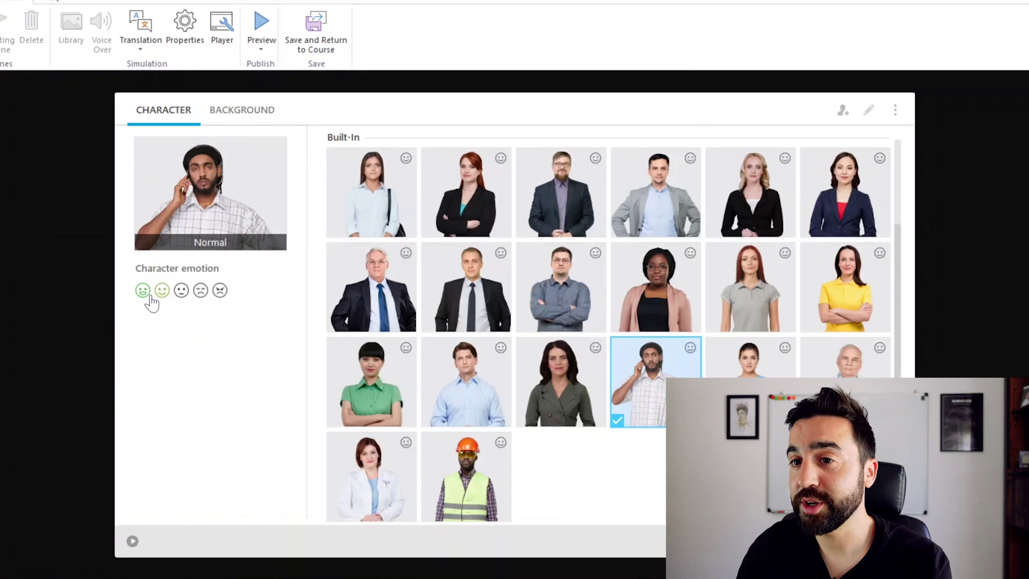
Cycle the character's expression through Happy, Normal, Puzzled, Unhappy and Angry.
{"action": "left_click", "coordinate": [144, 291]}
{"action": "left_click", "coordinate": [162, 292]}
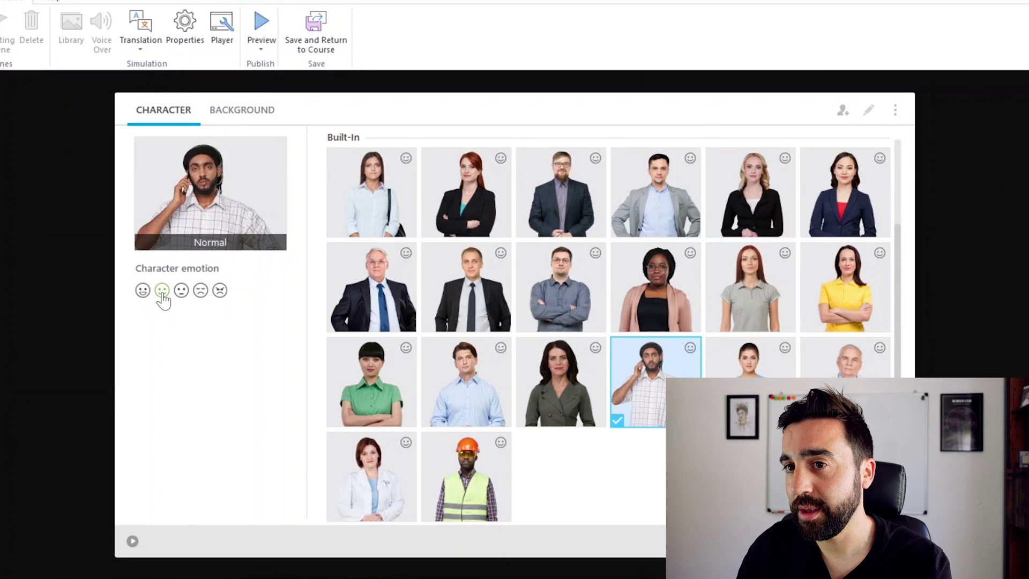
{"action": "left_click", "coordinate": [181, 290]}
{"action": "left_click", "coordinate": [200, 291]}
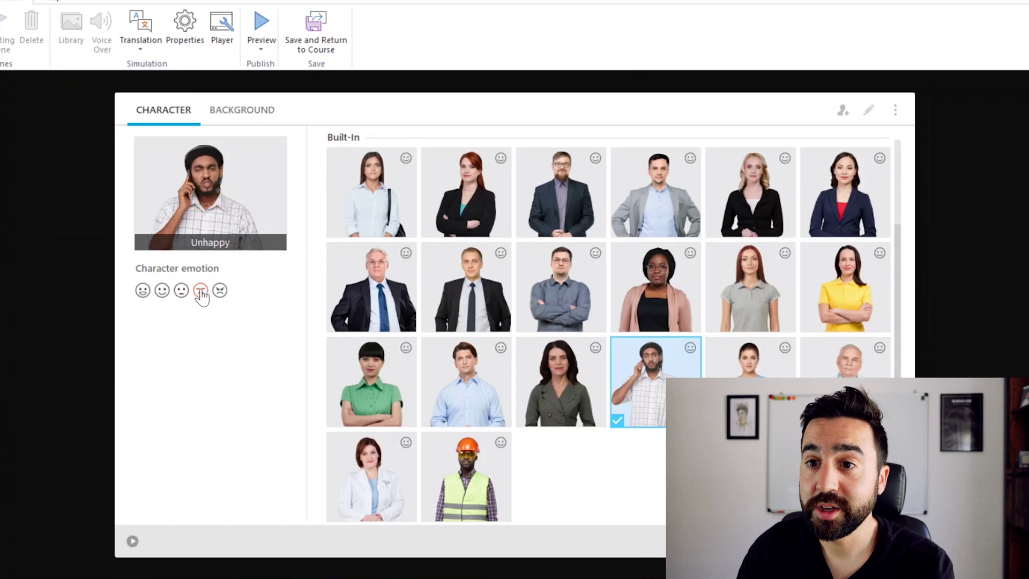
{"action": "left_click", "coordinate": [219, 290]}
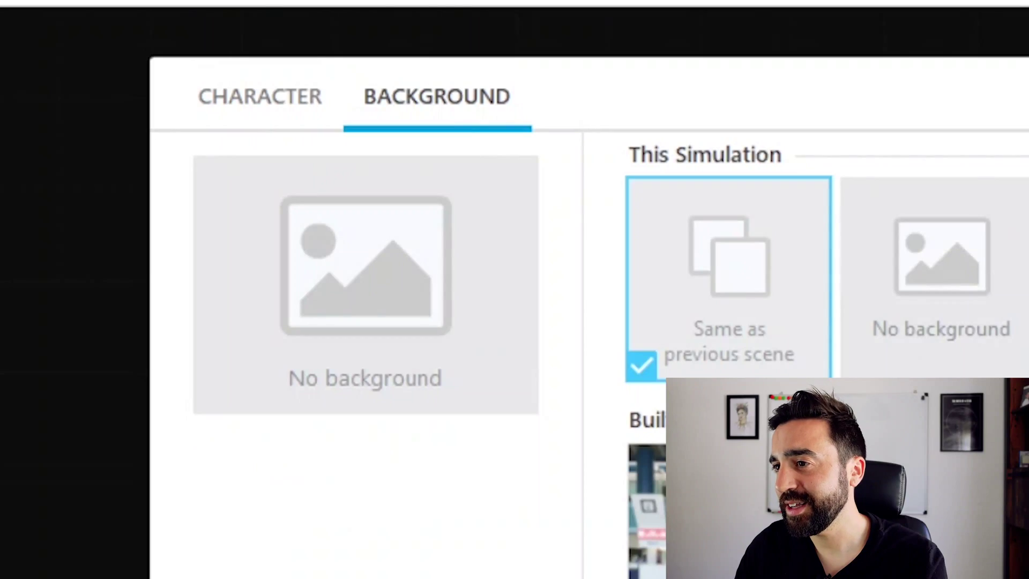
{"action": "scroll", "coordinate": [828, 354], "scroll_direction": "down", "scroll_amount": 10}
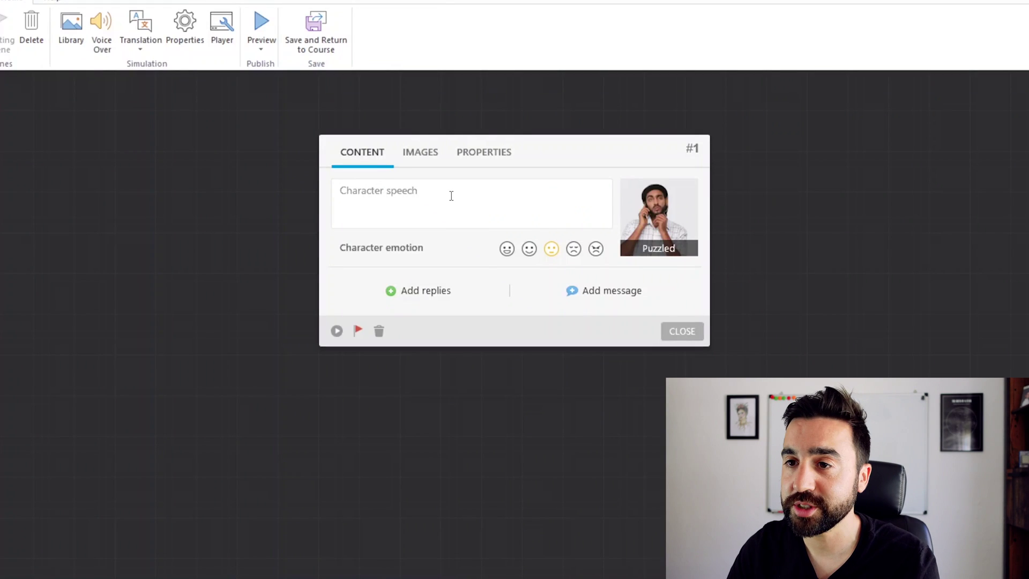
Enter the teeth speech, replies 'Yes, that's what happens…' and 'No, what on earth…', linking the first to a new scene.
{"action": "left_click", "coordinate": [451, 195]}
{"action": "type", "text": "Are you going to "}
{"action": "type", "text": "take out all my teeth?"}
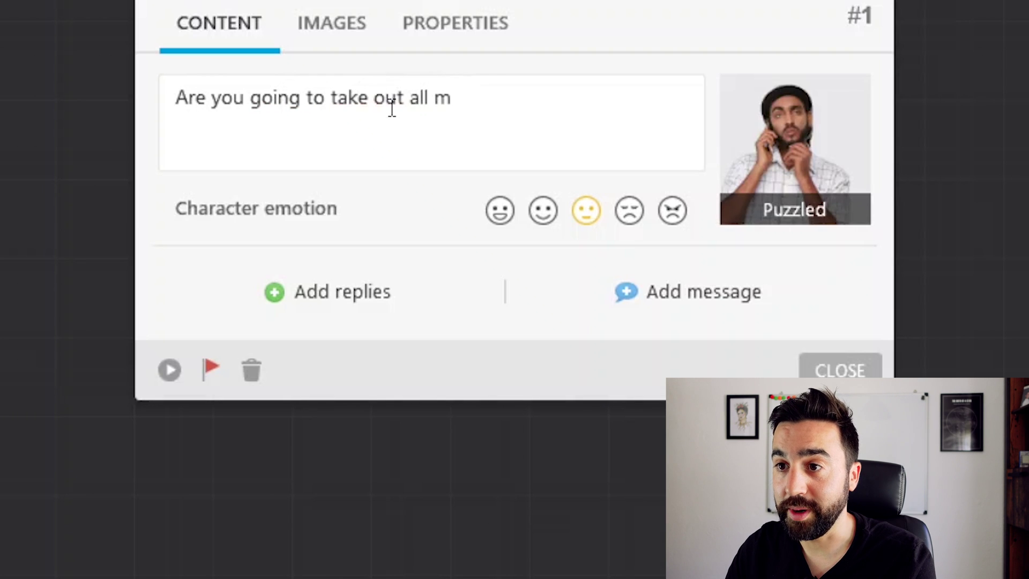
{"action": "left_click", "coordinate": [343, 292]}
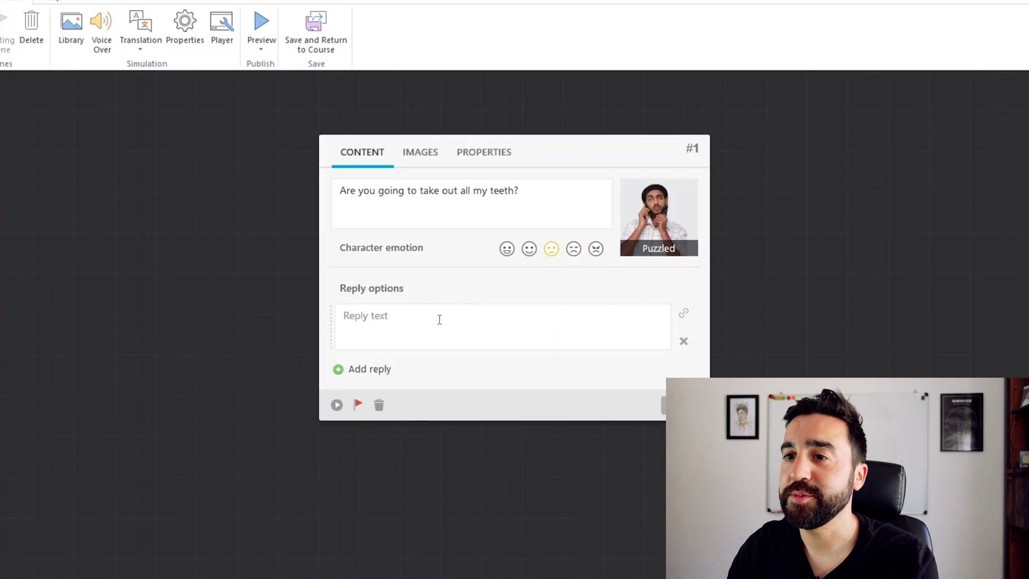
{"action": "type", "text": "Yes, that's what happens when you misbehave in Charlie's classes."}
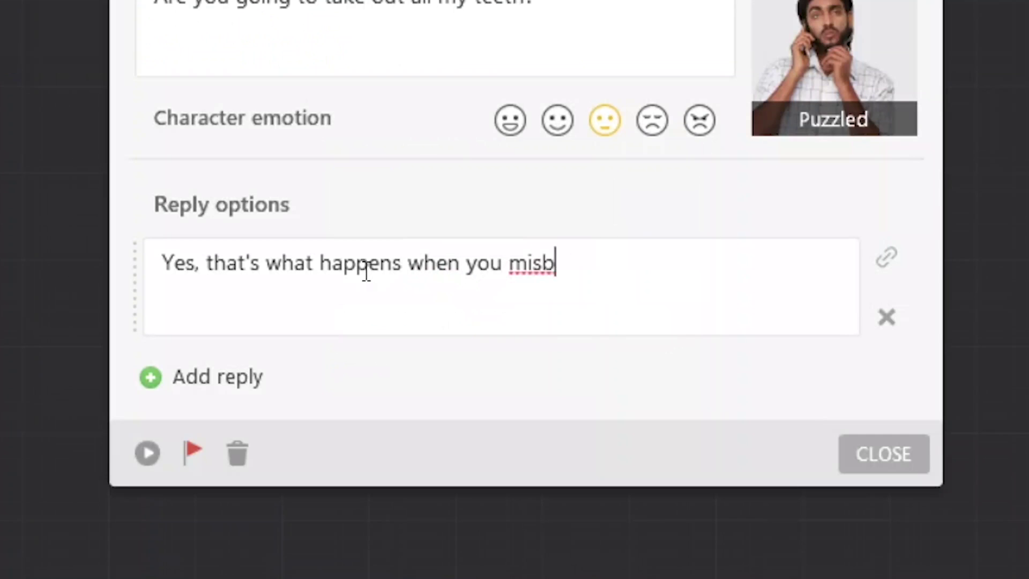
{"action": "key", "text": "Return"}
{"action": "type", "text": "No, what on ea"}
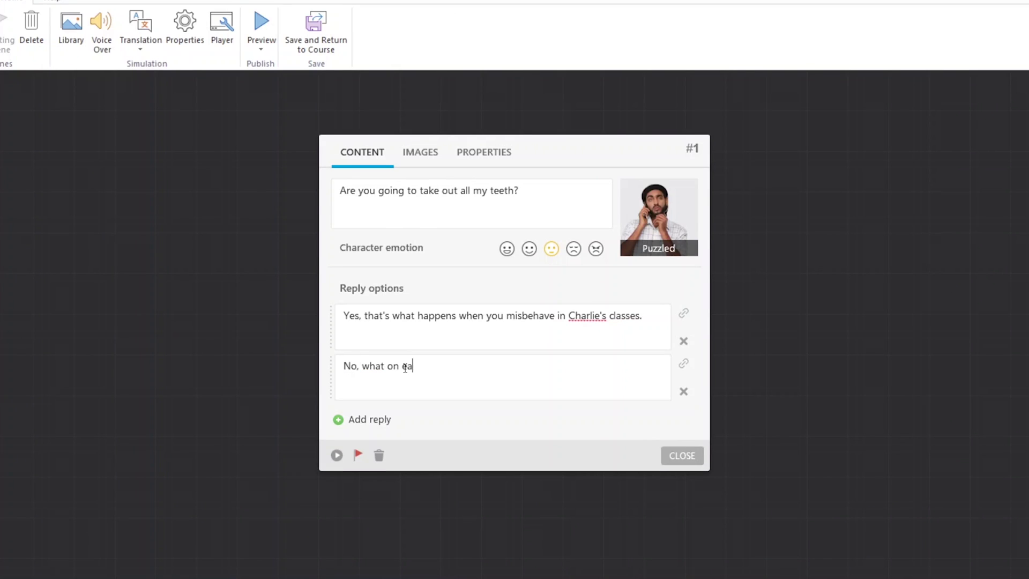
{"action": "type", "text": "rth are you talking about??!"}
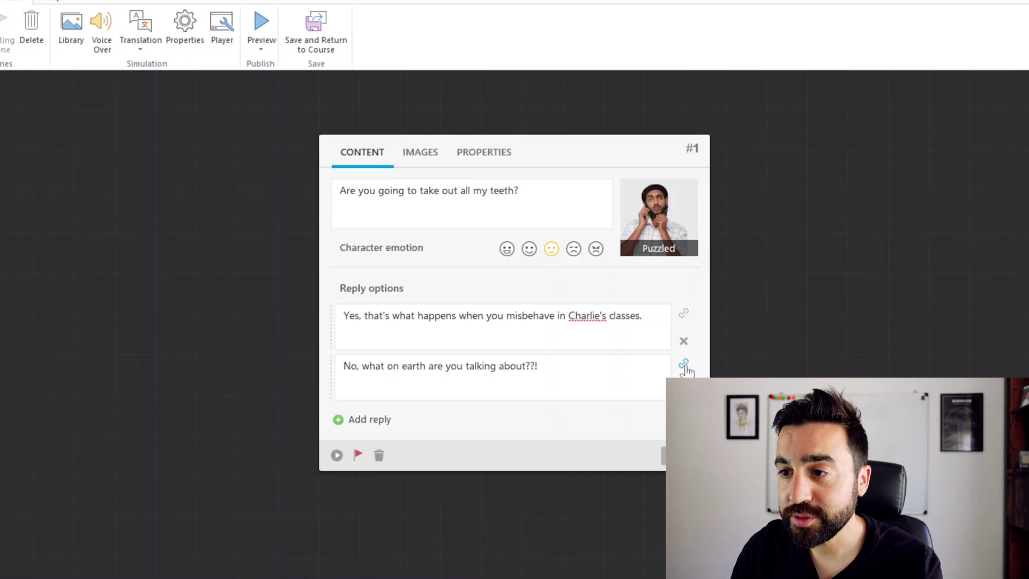
{"action": "left_click_drag", "start_coordinate": [688, 372], "coordinate": [725, 352]}
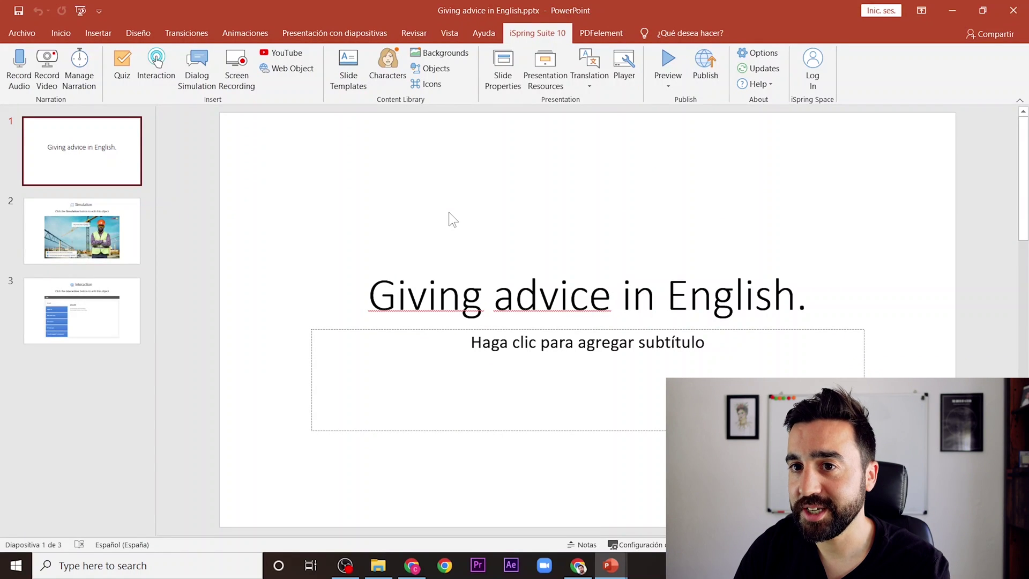
{"action": "left_click", "coordinate": [668, 60]}
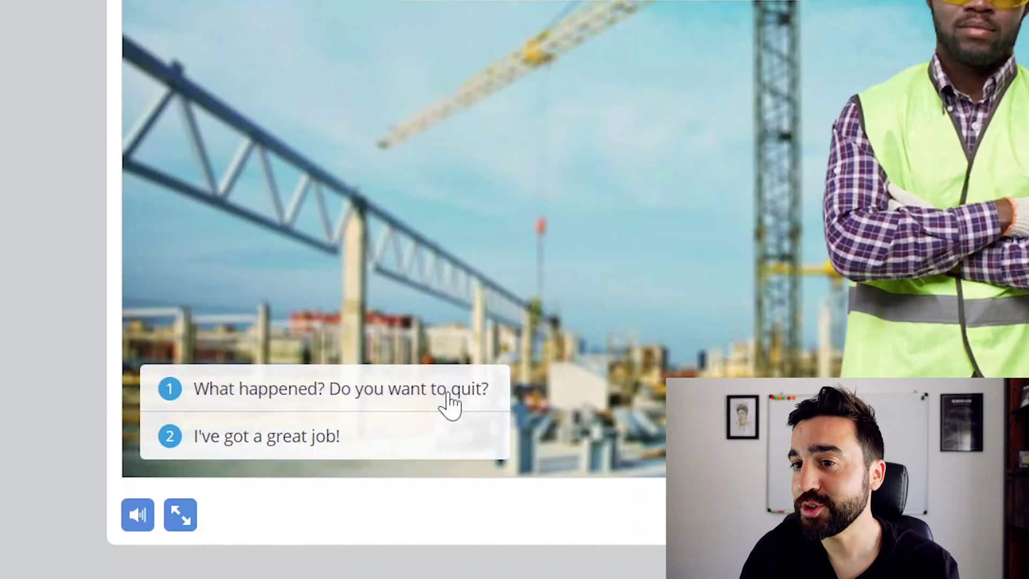
{"action": "left_click", "coordinate": [449, 407]}
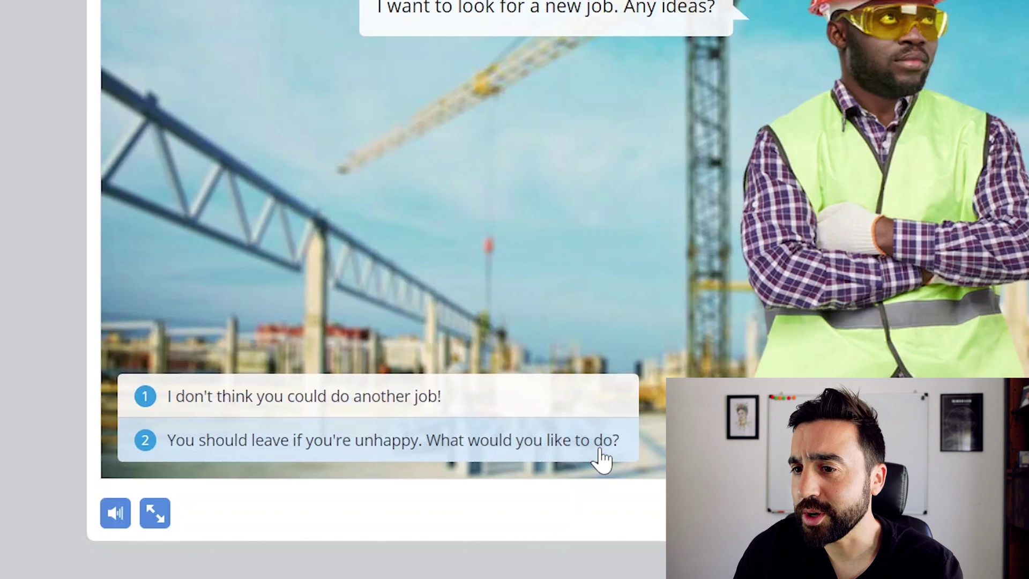
{"action": "left_click", "coordinate": [599, 455]}
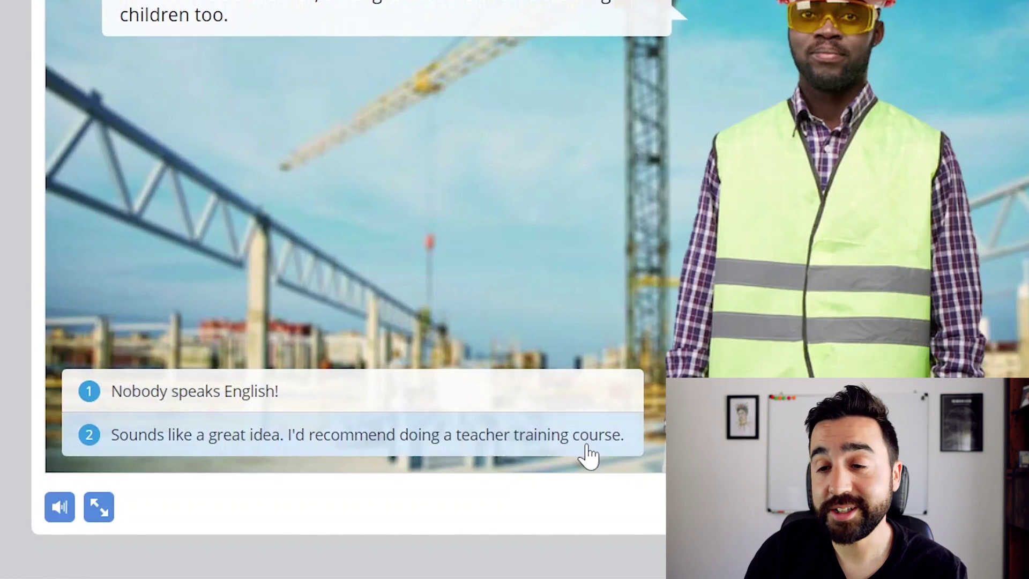
{"action": "left_click", "coordinate": [589, 435]}
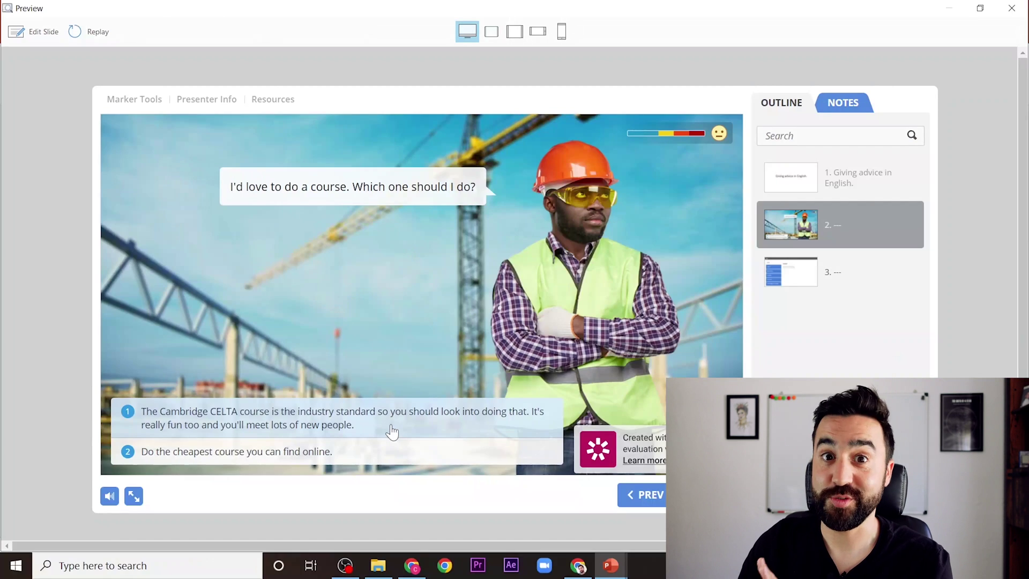
{"action": "left_click", "coordinate": [392, 432]}
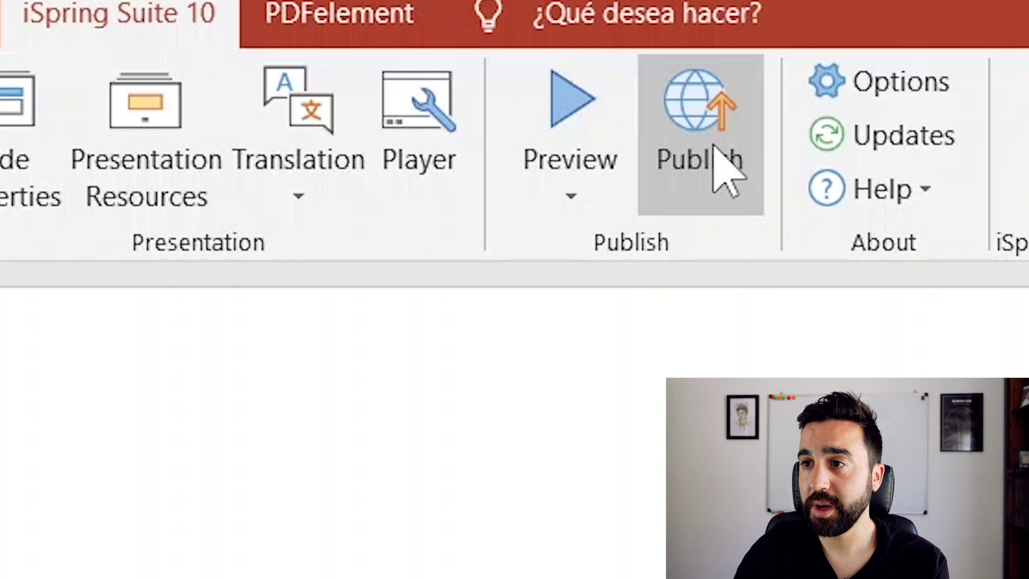
Publish the 'Giving advice in English' deck to HTML5 from the iSpring Suite 10 tab.
{"action": "left_click", "coordinate": [727, 50]}
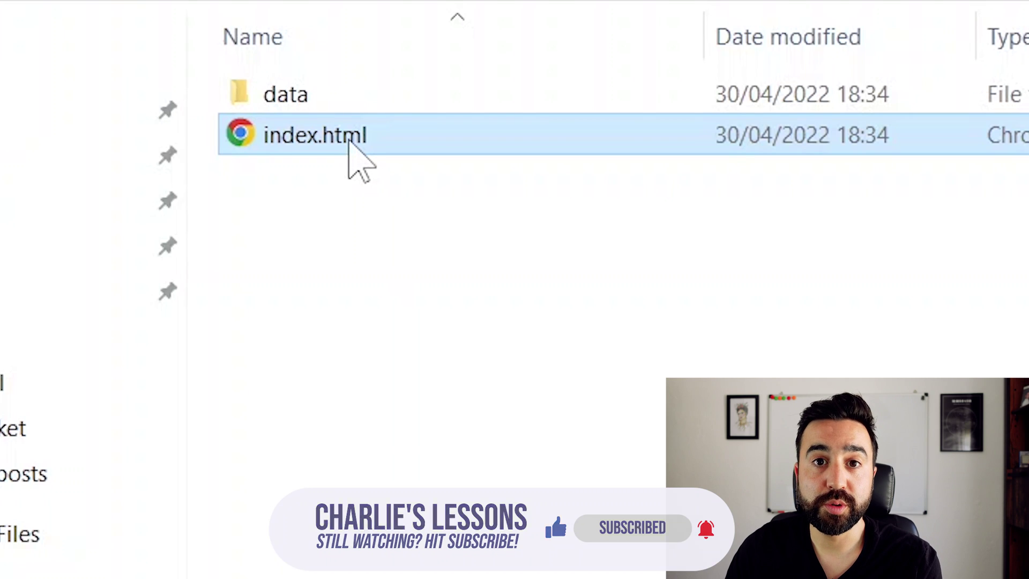
Preview the published index.html in Chrome, then switch to the EXE Packager help article.
{"action": "double_click", "coordinate": [349, 140]}
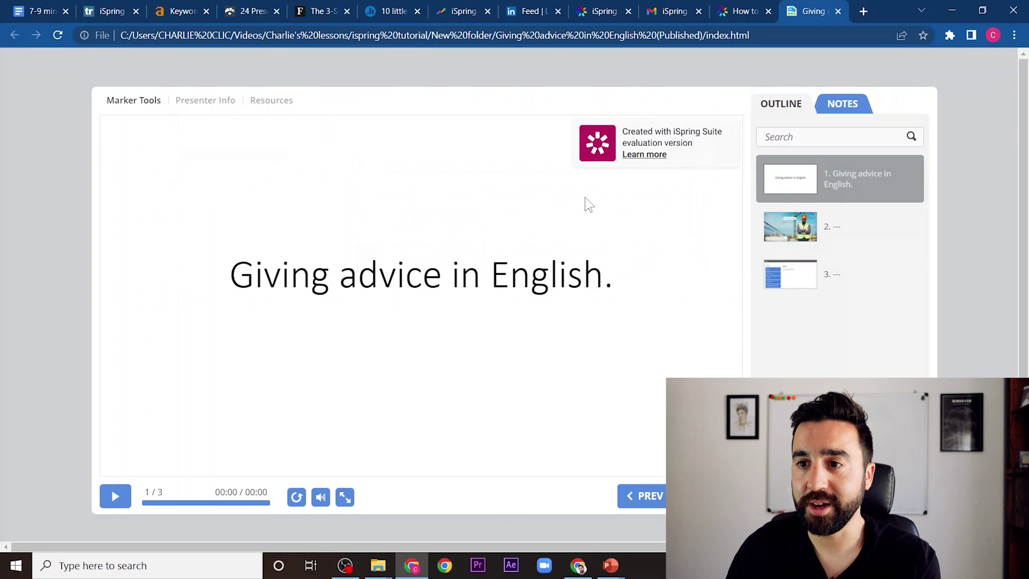
{"action": "key", "text": "alt+Tab"}
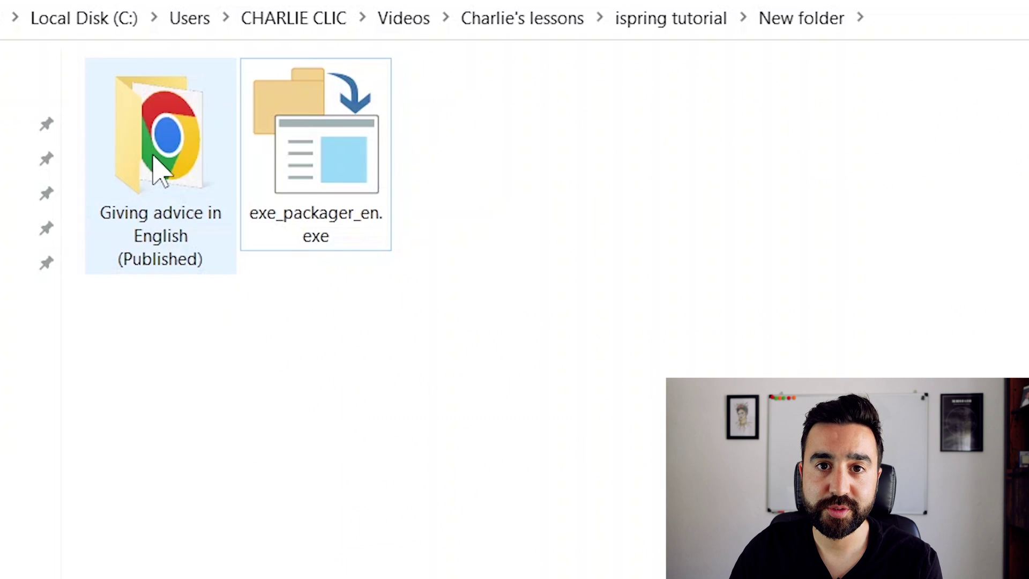
Drop the published course folder onto exe_packager_en.exe and allow the unverified packager to run.
{"action": "left_click_drag", "start_coordinate": [154, 157], "coordinate": [316, 185]}
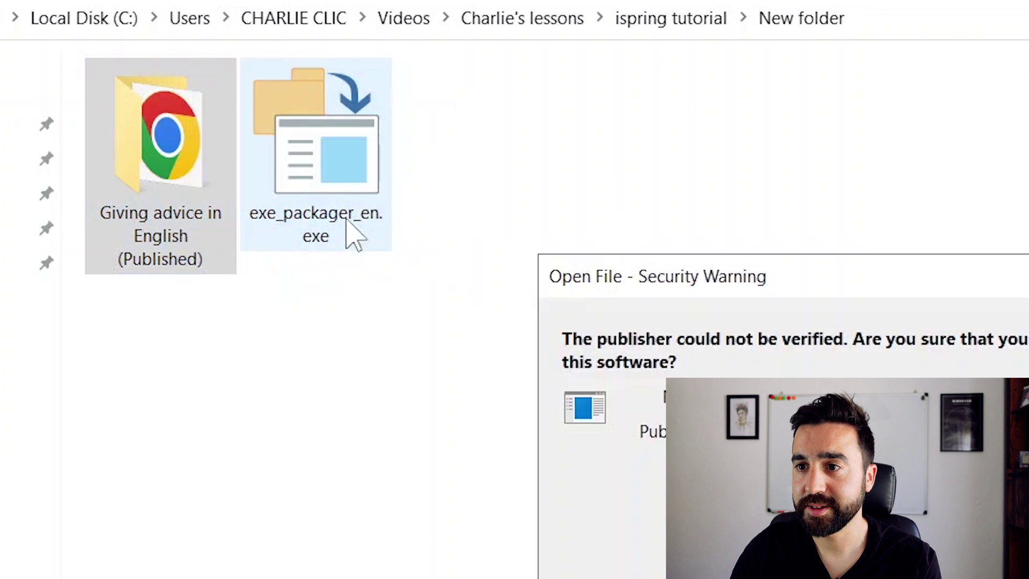
{"action": "left_click", "coordinate": [549, 299]}
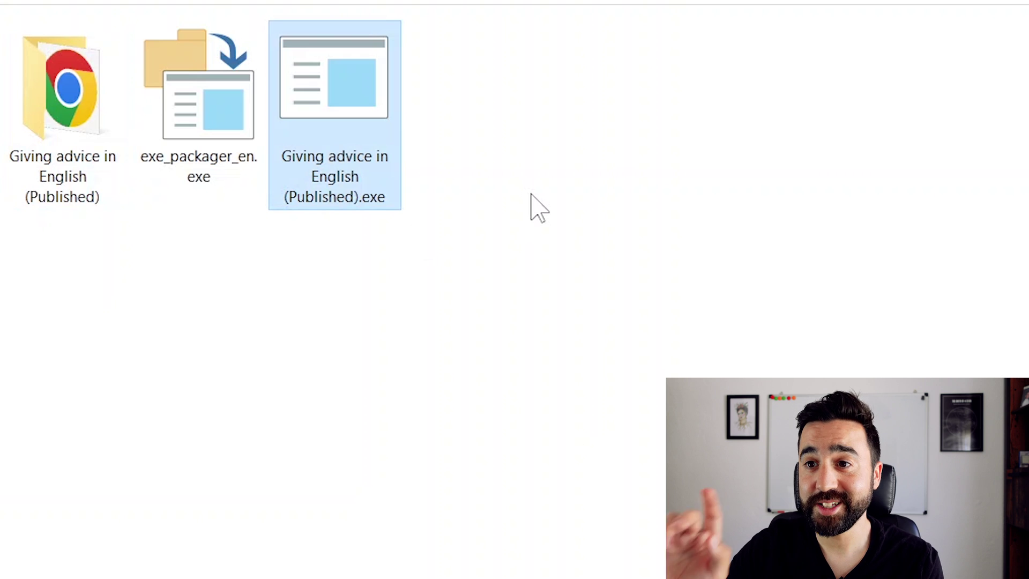